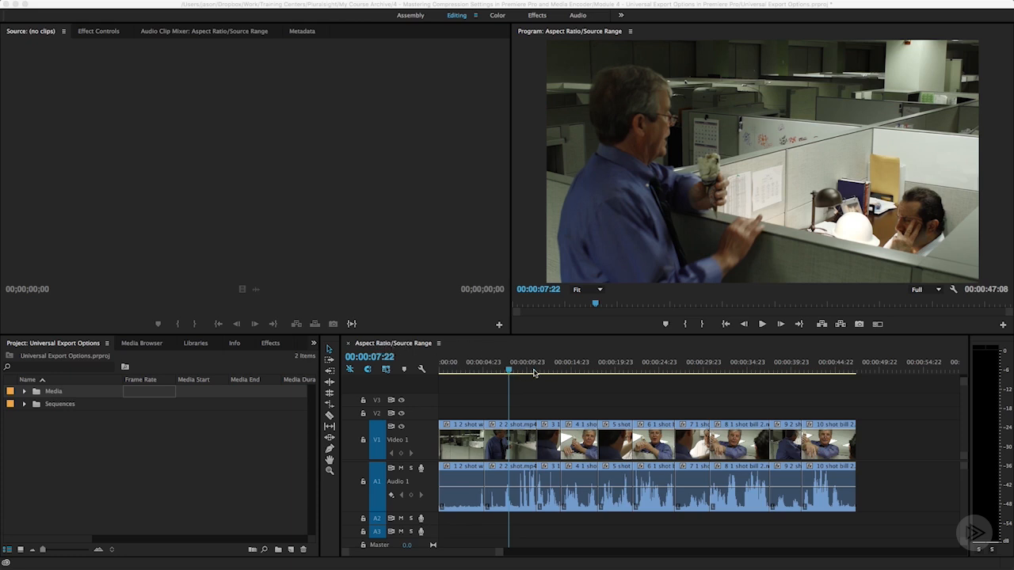
Open the media export settings for the Aspect Ratio/Source Range sequence
{"action": "left_click", "coordinate": [599, 368]}
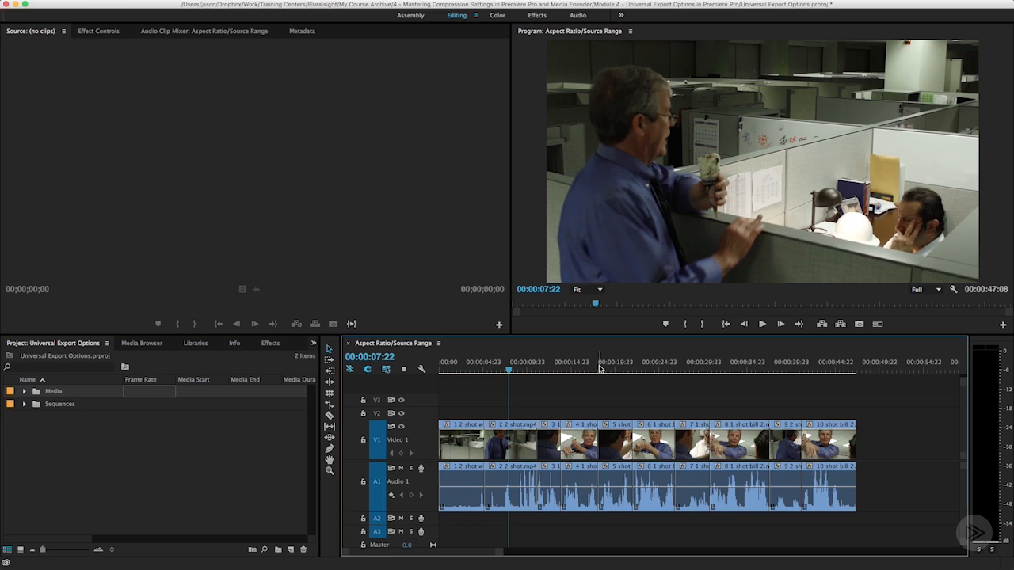
{"action": "mouse_move", "coordinate": [190, 4]}
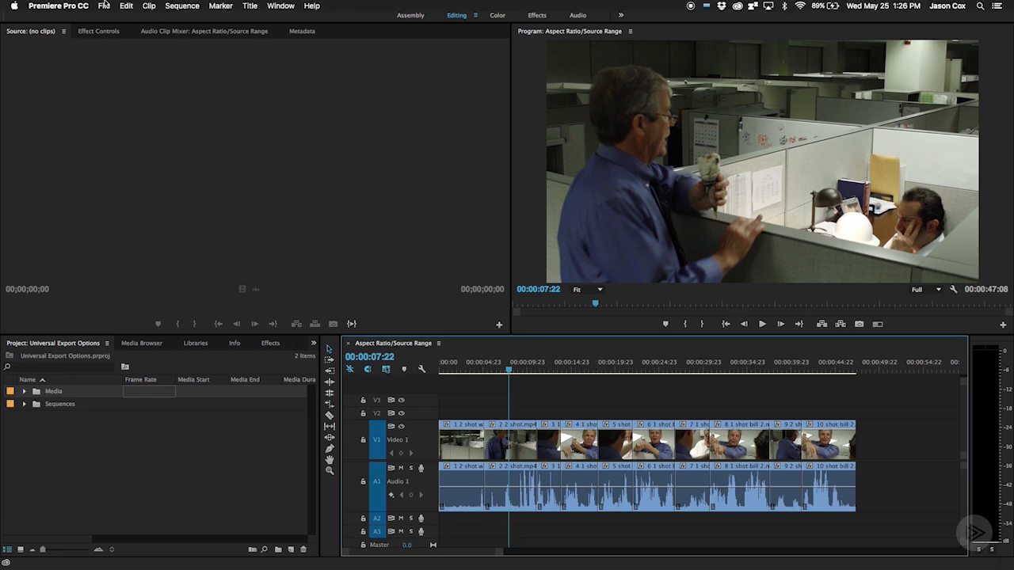
{"action": "left_click", "coordinate": [103, 6]}
{"action": "mouse_move", "coordinate": [219, 283]}
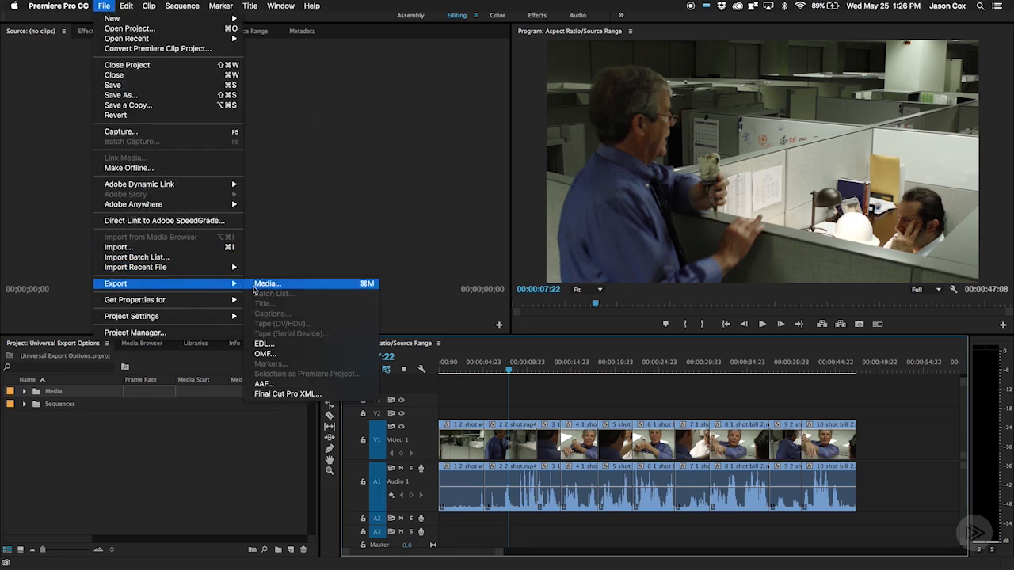
{"action": "left_click", "coordinate": [255, 287]}
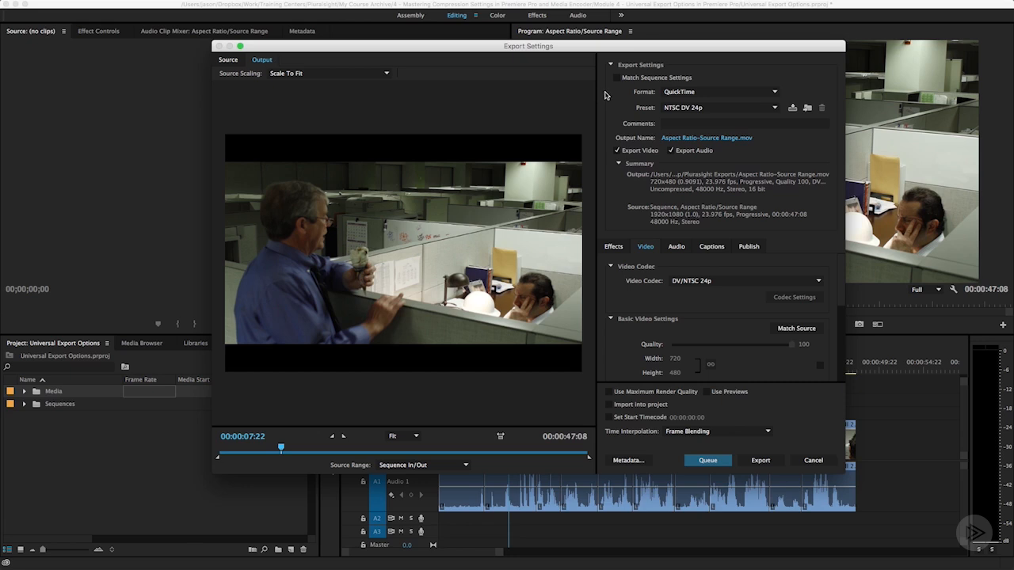
Try the H.264 export format, and return the format to QuickTime
{"action": "left_click", "coordinate": [683, 92]}
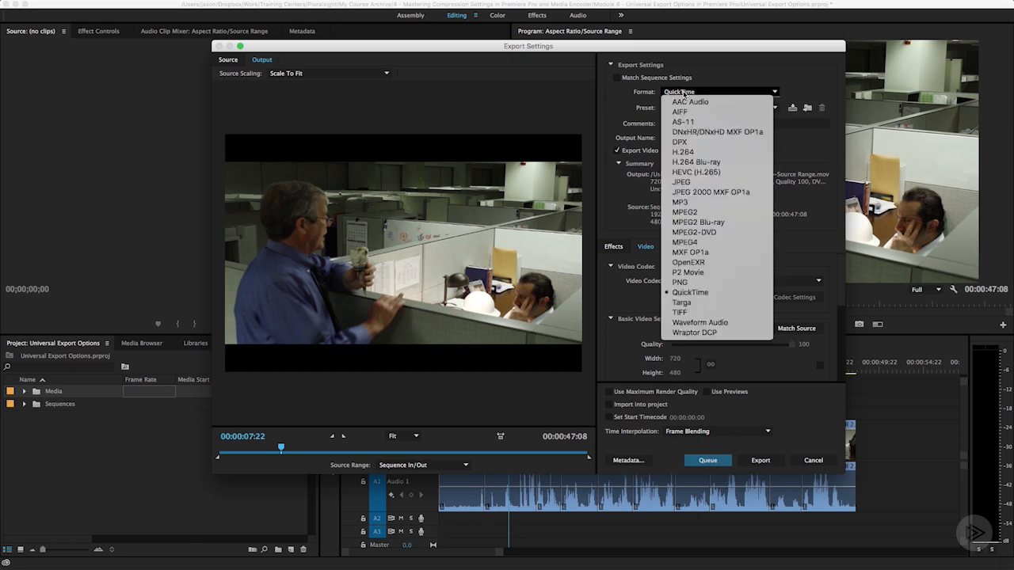
{"action": "left_click", "coordinate": [683, 151]}
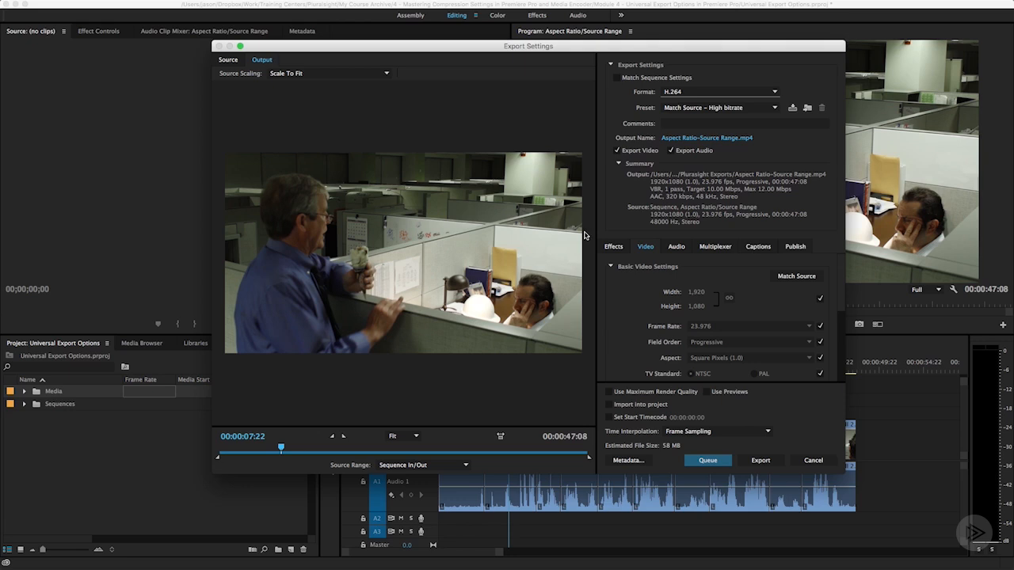
{"action": "left_click", "coordinate": [674, 95]}
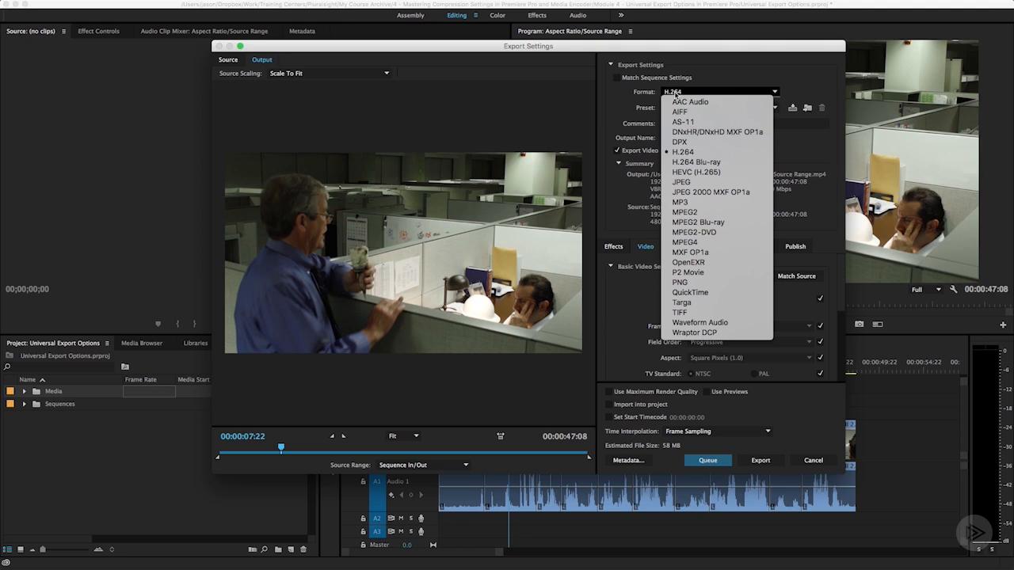
{"action": "left_click", "coordinate": [696, 294]}
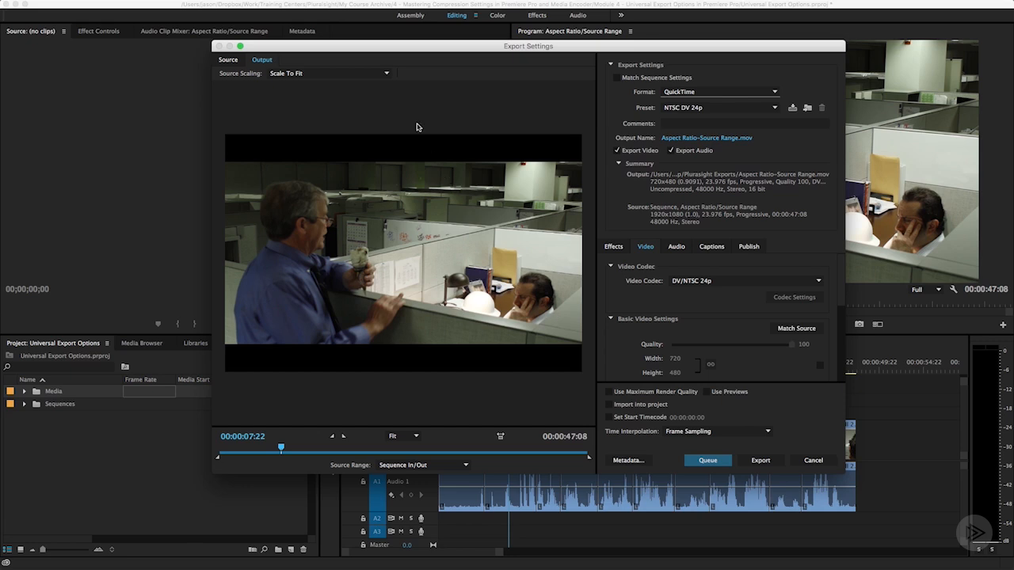
Preview the Scale To Fill and Stretch To Fill source scaling, restore Scale To Fit, and cancel the export
{"action": "left_click", "coordinate": [293, 76]}
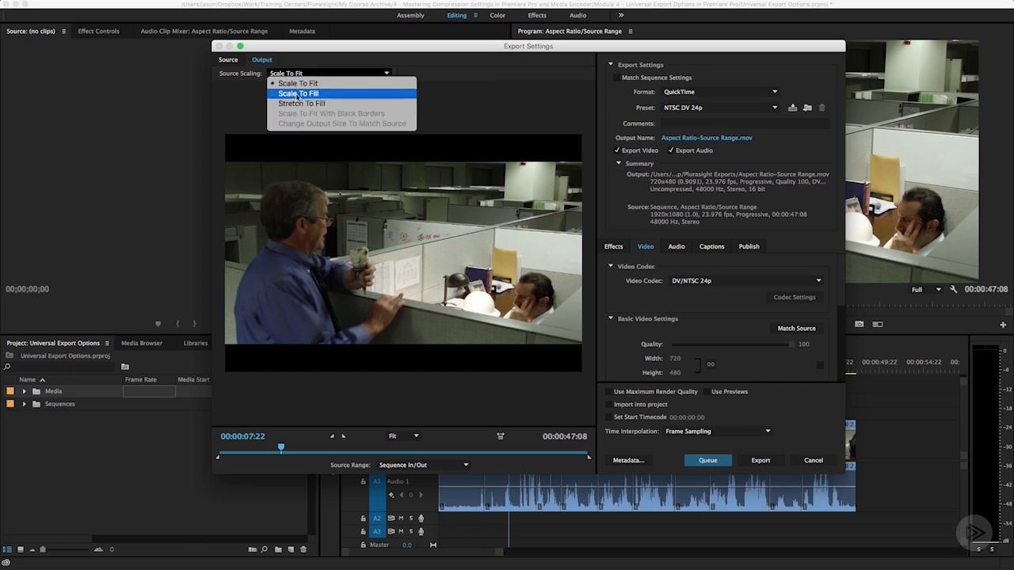
{"action": "left_click", "coordinate": [298, 94]}
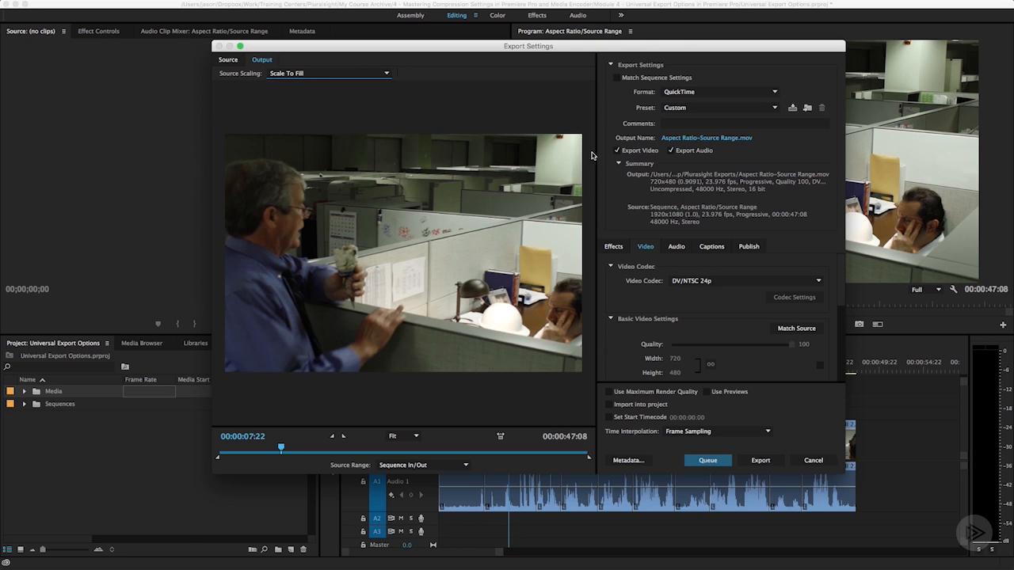
{"action": "left_click", "coordinate": [379, 73]}
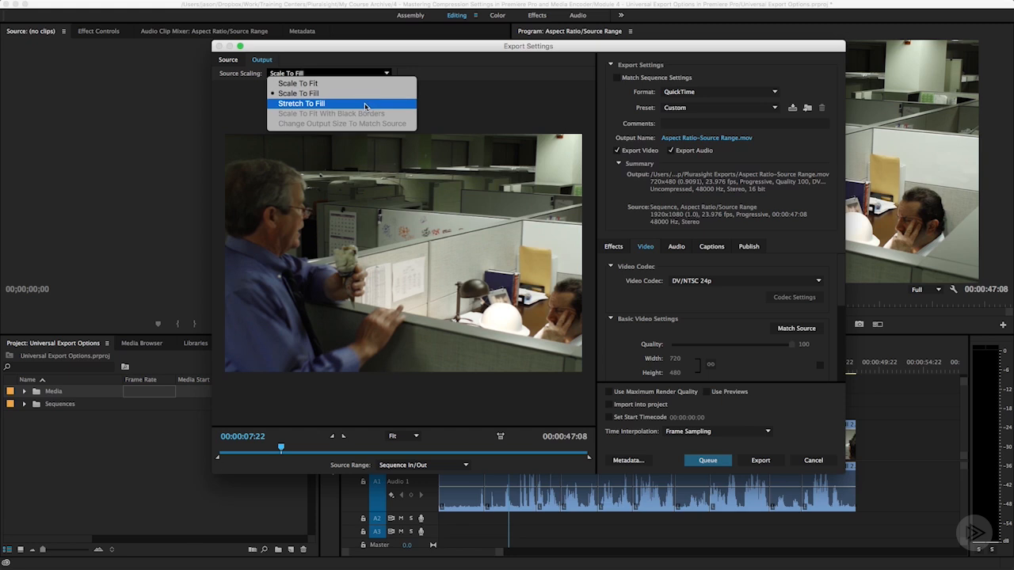
{"action": "left_click", "coordinate": [365, 104]}
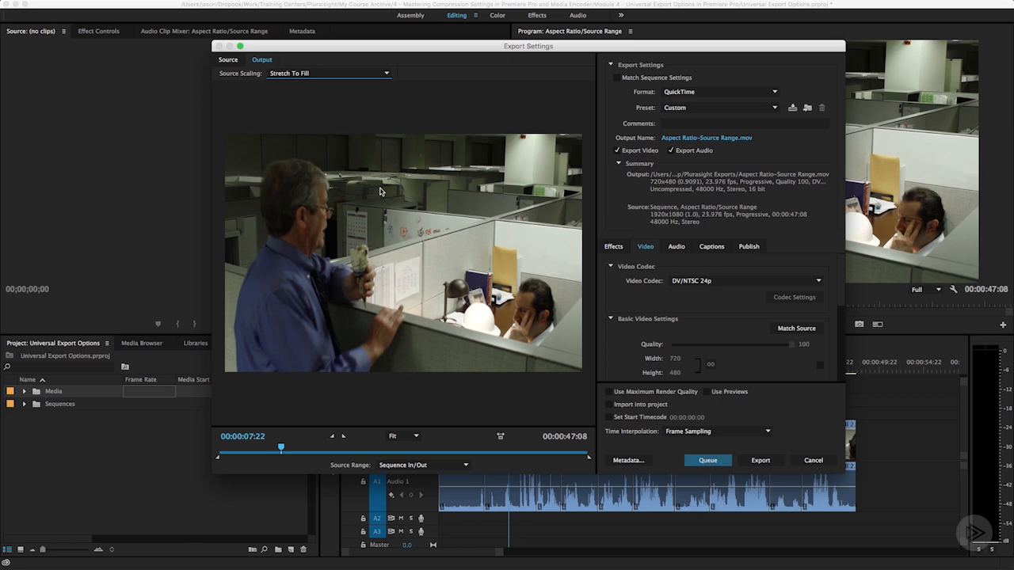
{"action": "left_click", "coordinate": [342, 75]}
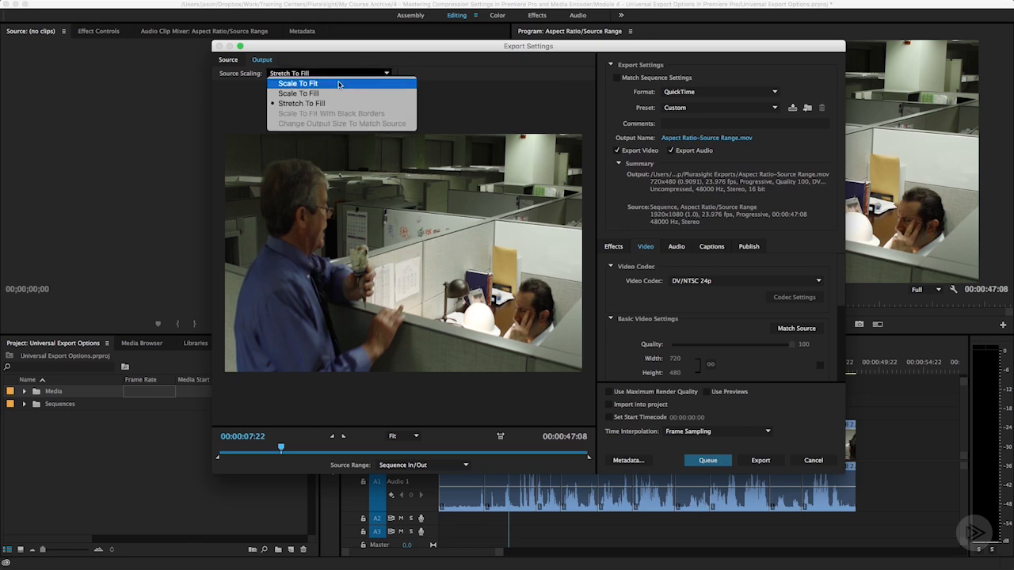
{"action": "left_click", "coordinate": [338, 83]}
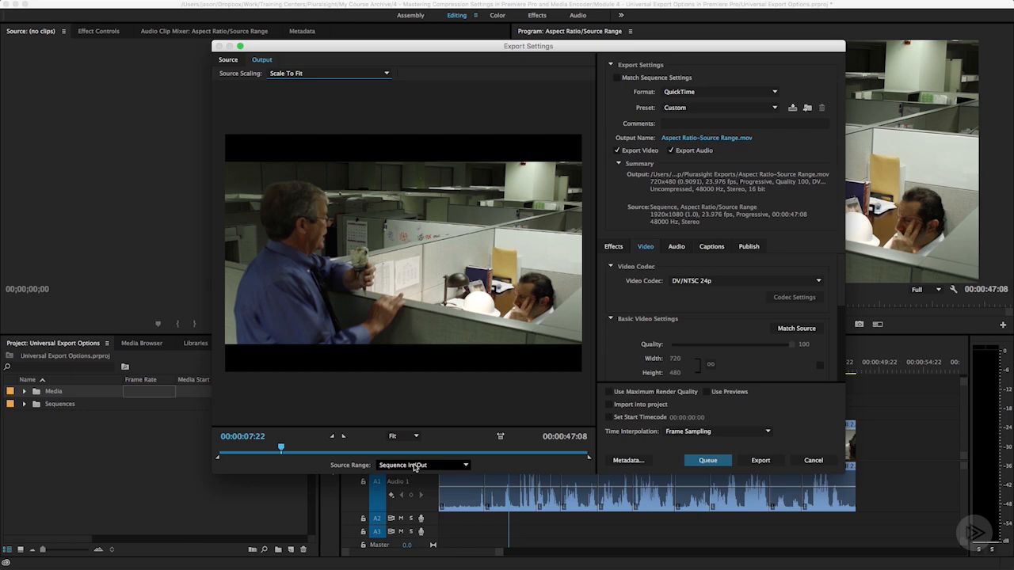
{"action": "left_click", "coordinate": [813, 460]}
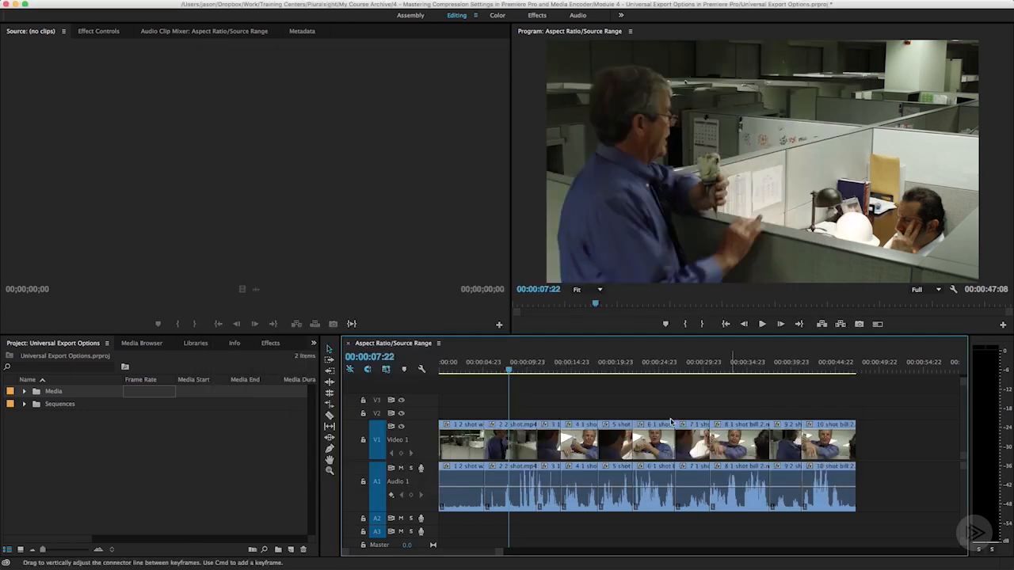
Mark an In point at the start of the sequence and an Out point at 00:00:22:00
{"action": "left_click", "coordinate": [517, 366]}
{"action": "key", "text": "Home"}
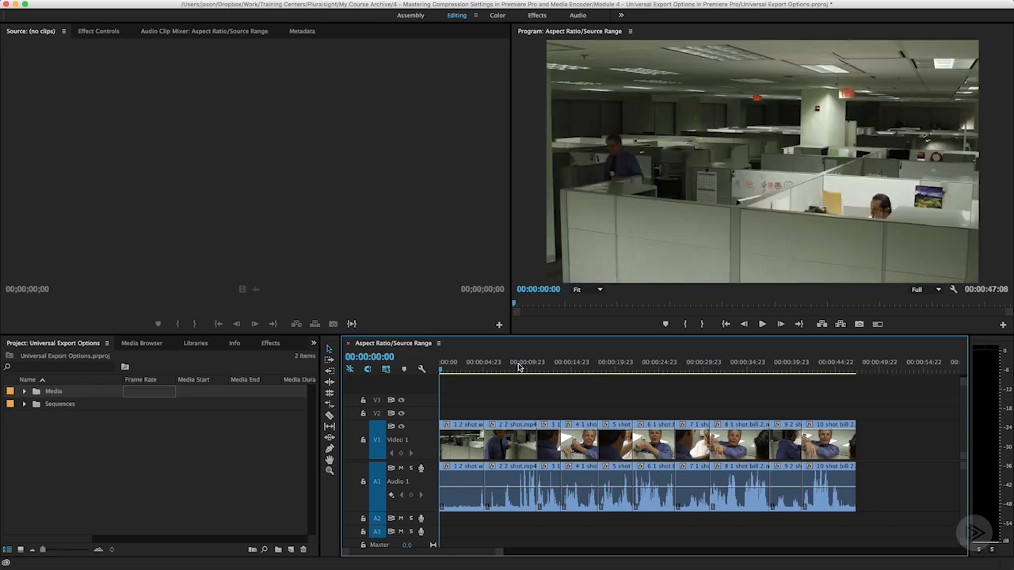
{"action": "key", "text": "i"}
{"action": "key", "text": "Down"}
{"action": "key", "text": "Down"}
{"action": "key", "text": "Down"}
{"action": "key", "text": "Down"}
{"action": "key", "text": "Down"}
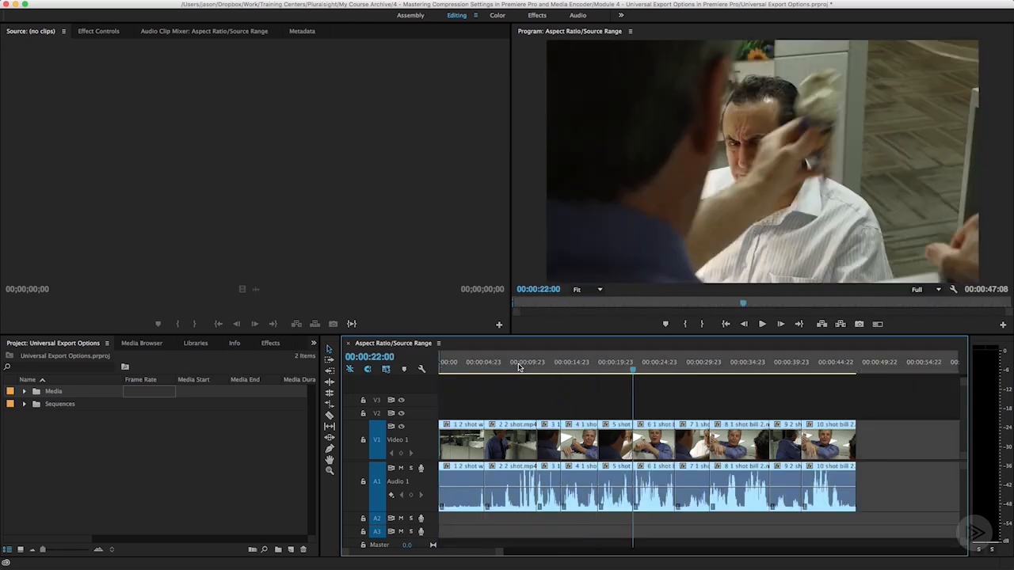
{"action": "key", "text": "o"}
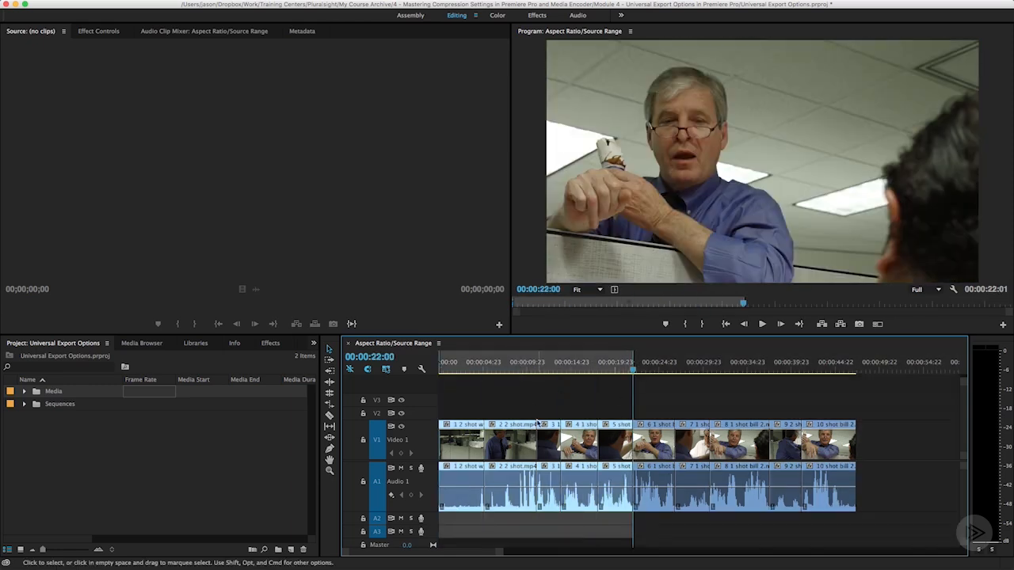
Try the Entire Sequence source range in the media export settings and cancel the export
{"action": "key", "text": "super+m"}
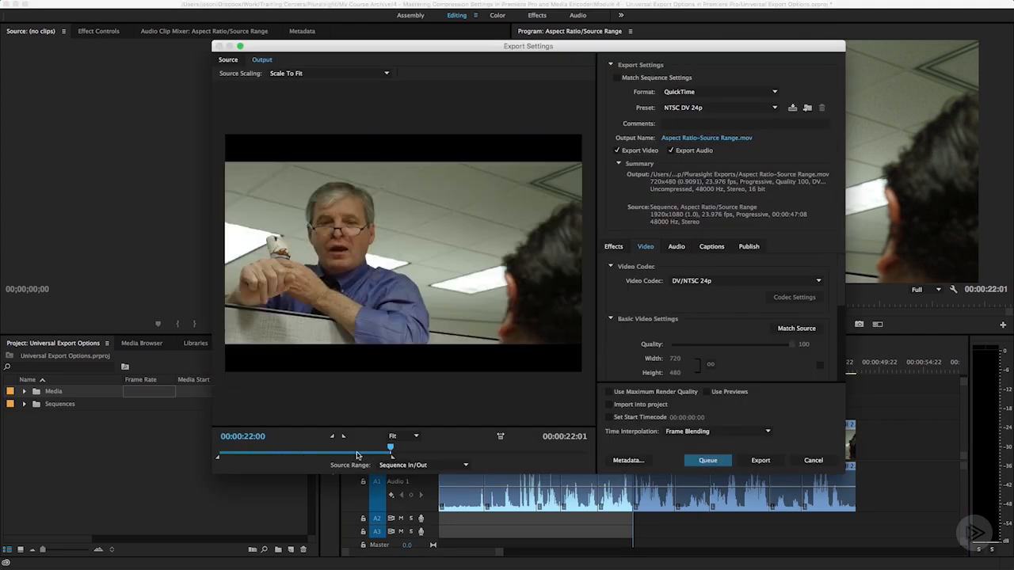
{"action": "left_click", "coordinate": [408, 468]}
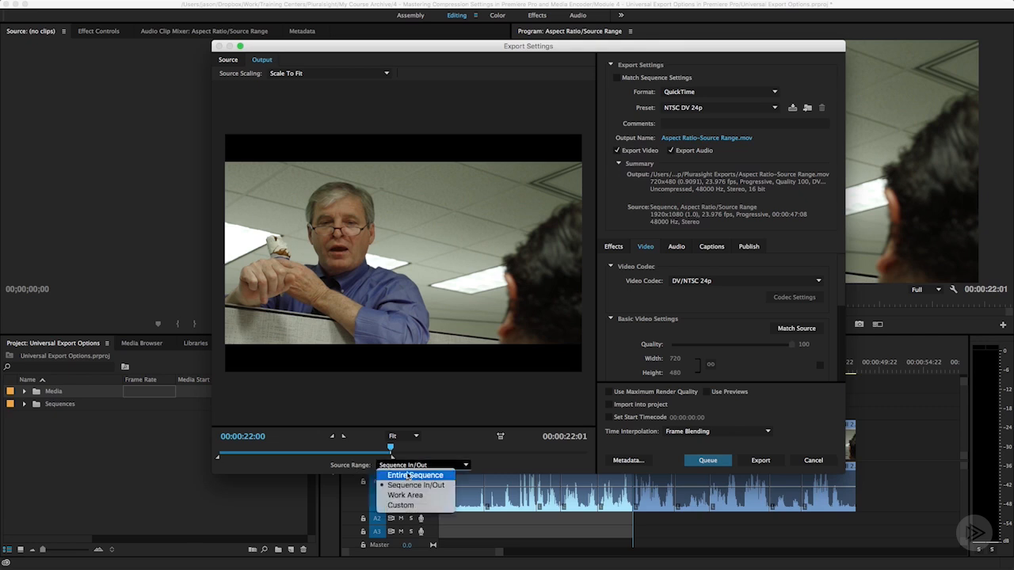
{"action": "left_click", "coordinate": [408, 476]}
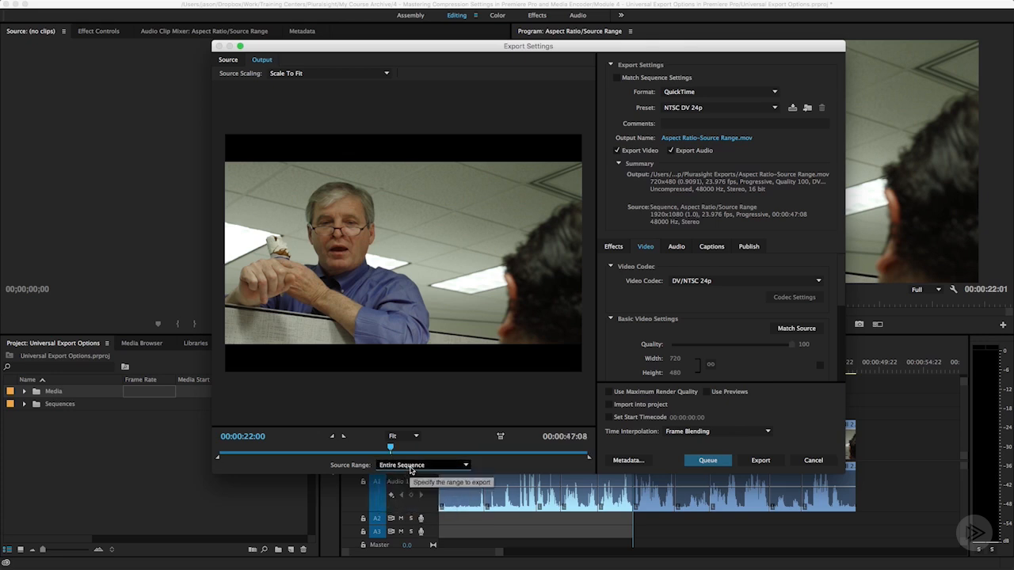
{"action": "left_click", "coordinate": [408, 467]}
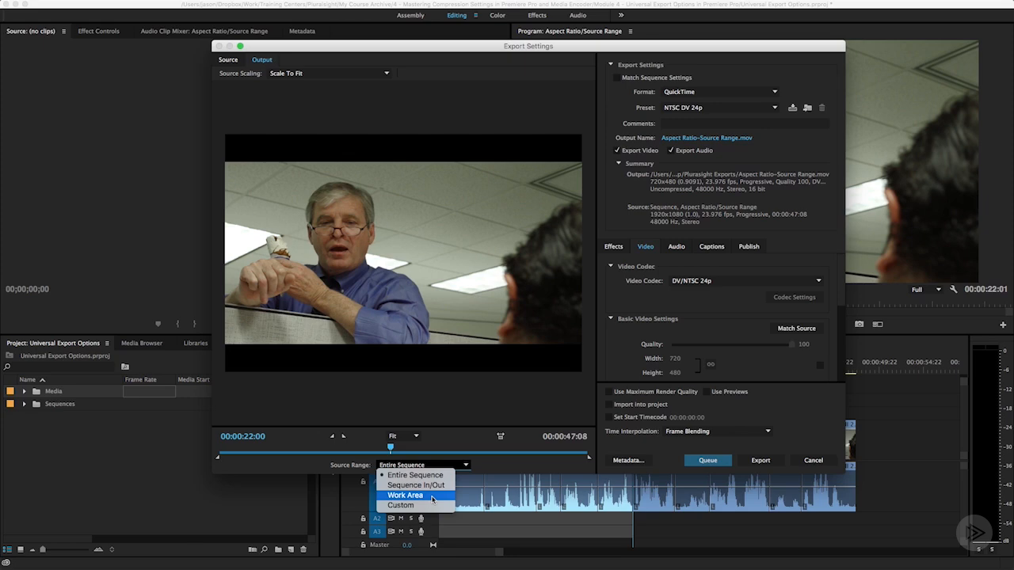
{"action": "left_click", "coordinate": [833, 437]}
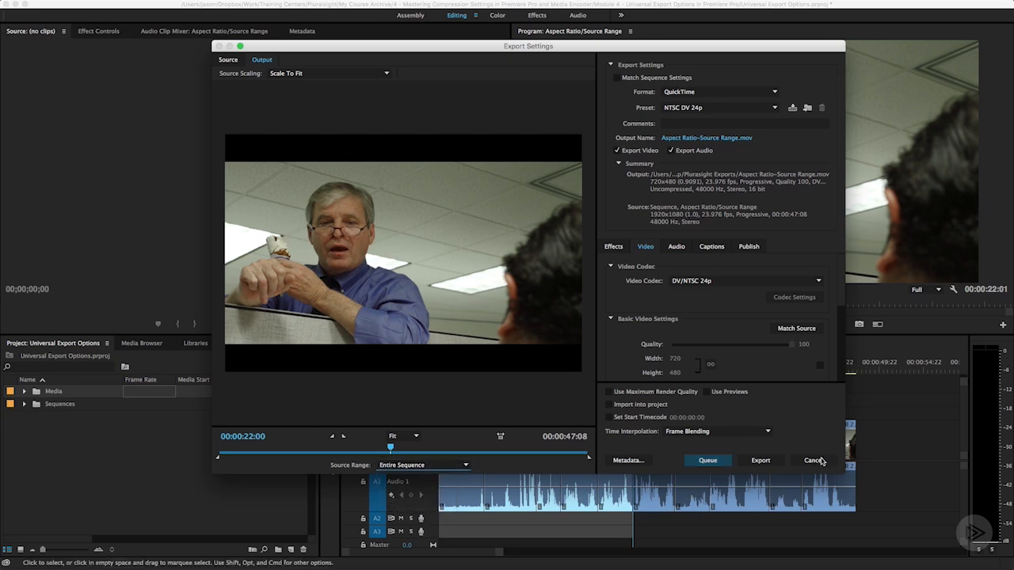
{"action": "left_click", "coordinate": [819, 464]}
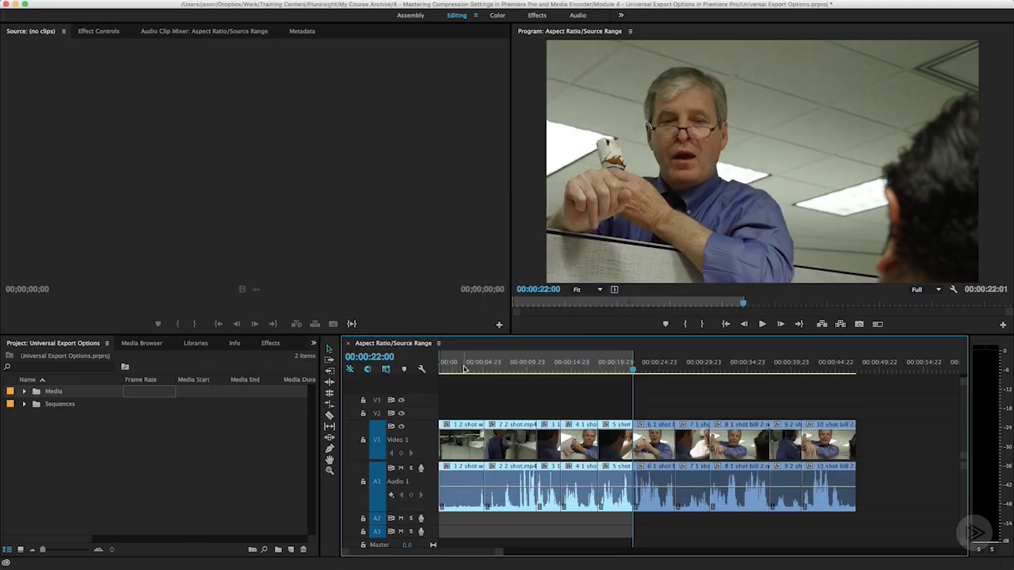
Clear the sequence's In and Out points and show the Work Area Bar in the timeline
{"action": "left_click", "coordinate": [492, 366]}
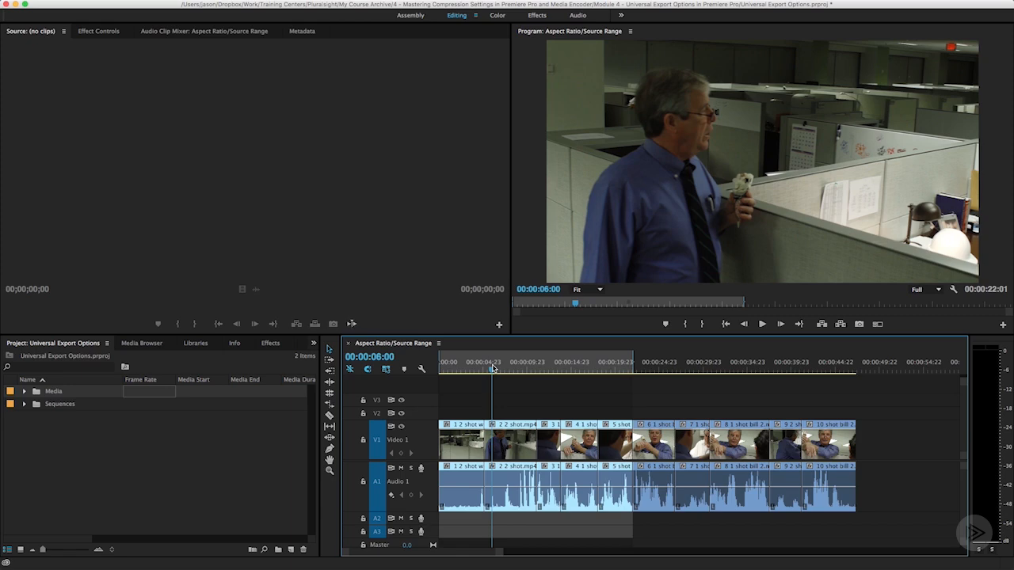
{"action": "left_click", "coordinate": [421, 369]}
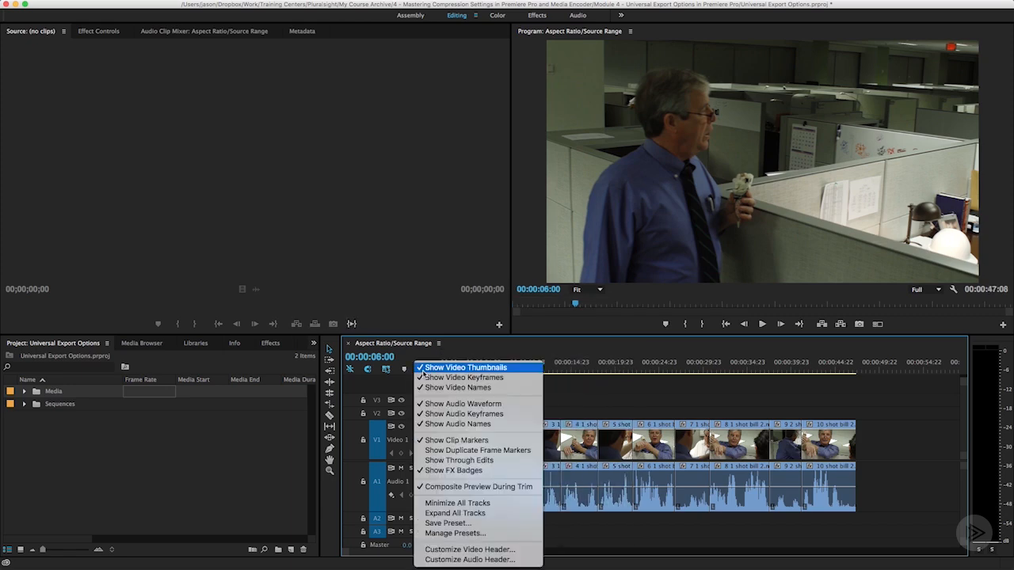
{"action": "left_click", "coordinate": [439, 344]}
{"action": "left_click", "coordinate": [439, 344]}
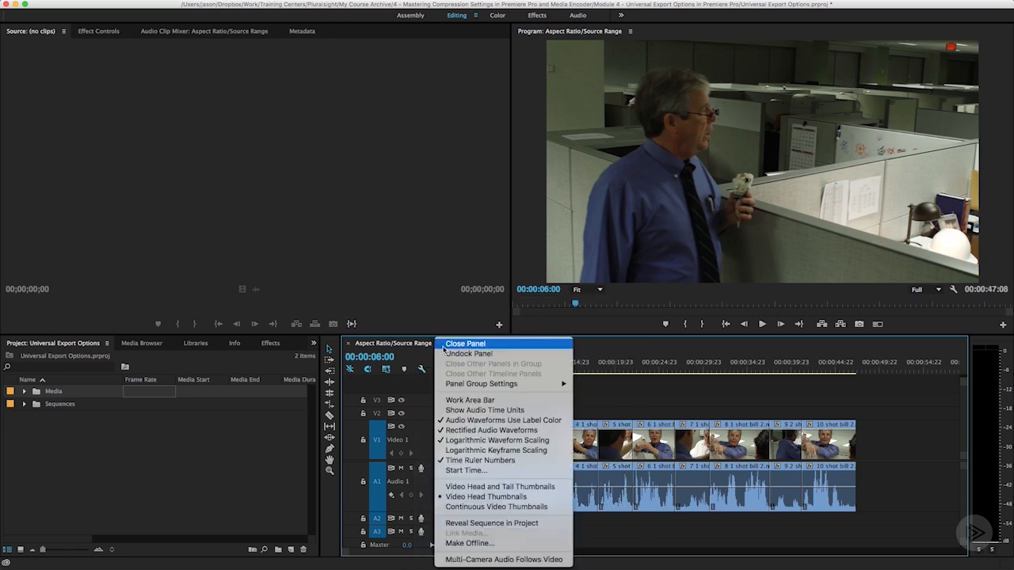
{"action": "left_click", "coordinate": [460, 403]}
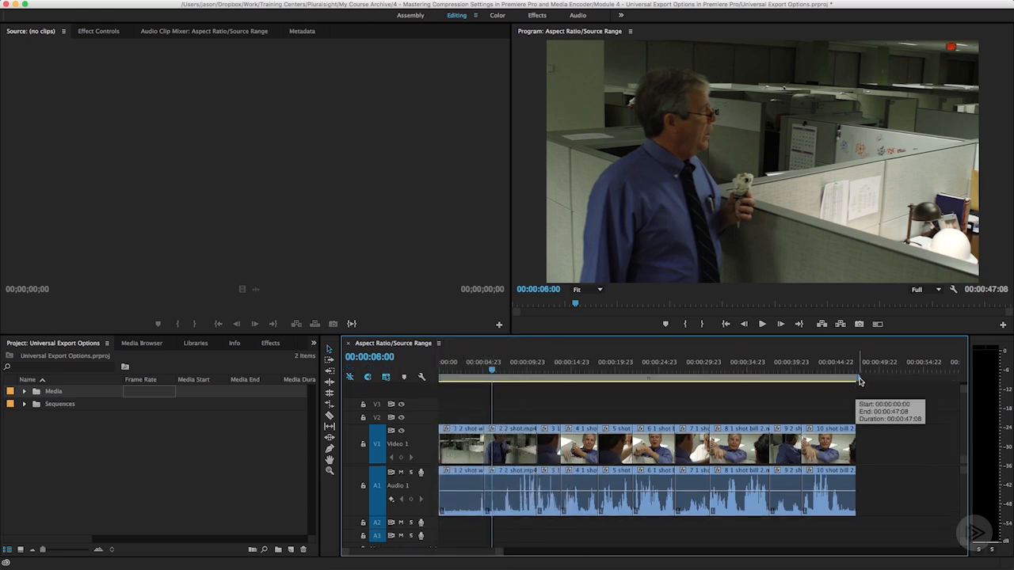
Shorten the work area so it runs from the sequence start to about 00:00:22:00
{"action": "left_click_drag", "start_coordinate": [861, 381], "coordinate": [679, 386]}
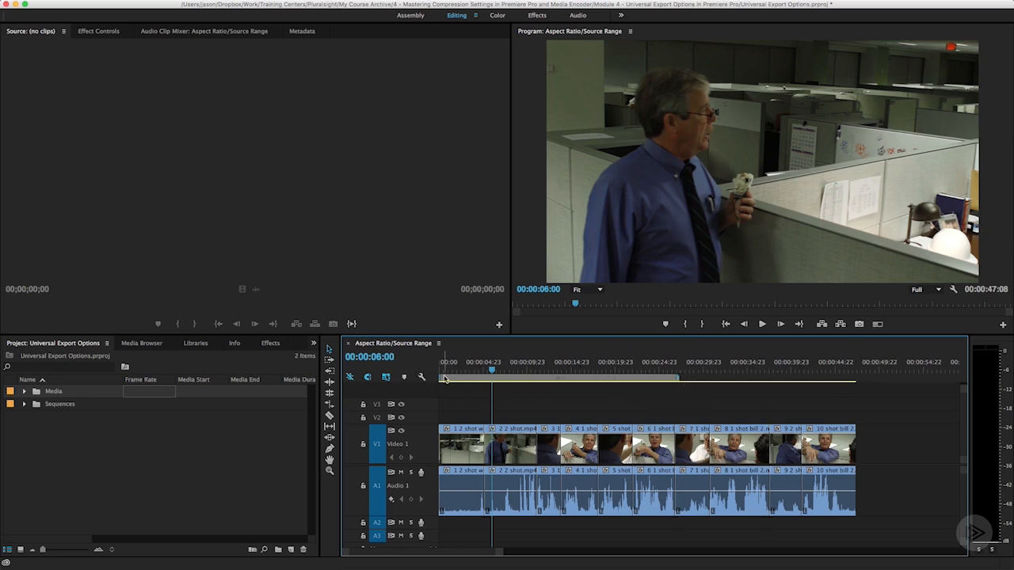
{"action": "mouse_move", "coordinate": [679, 379]}
{"action": "left_click_drag", "start_coordinate": [679, 378], "coordinate": [858, 374]}
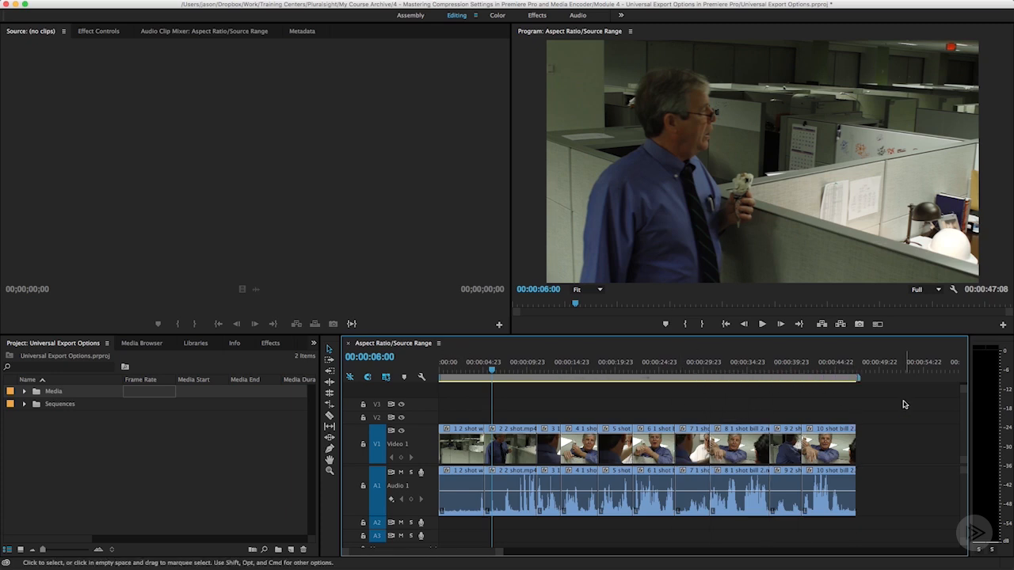
{"action": "left_click_drag", "start_coordinate": [859, 377], "coordinate": [633, 387]}
Open the media export settings, check the Work Area source range, and switch the range to Entire Sequence
{"action": "key", "text": "super+m"}
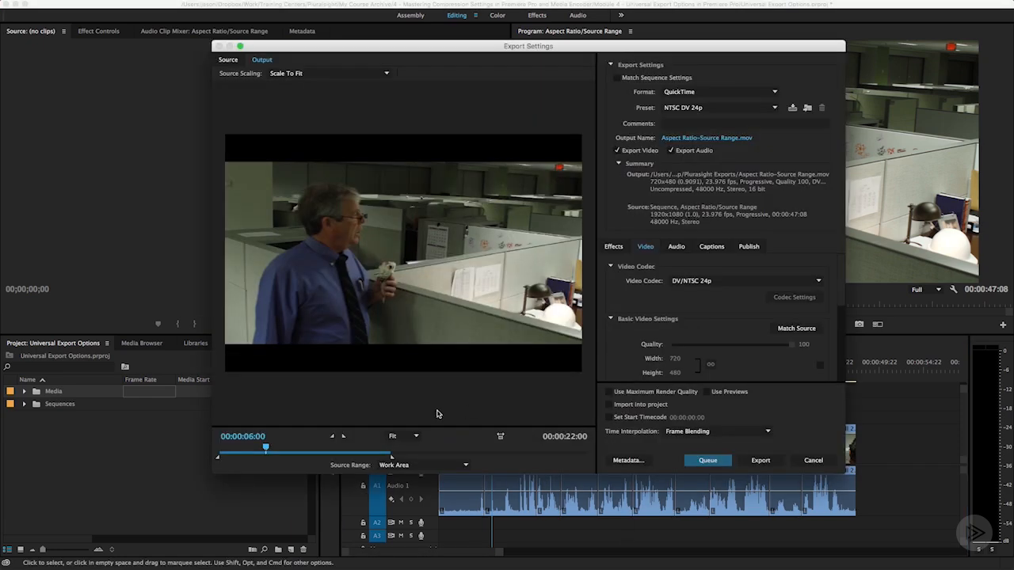
{"action": "left_click", "coordinate": [405, 465]}
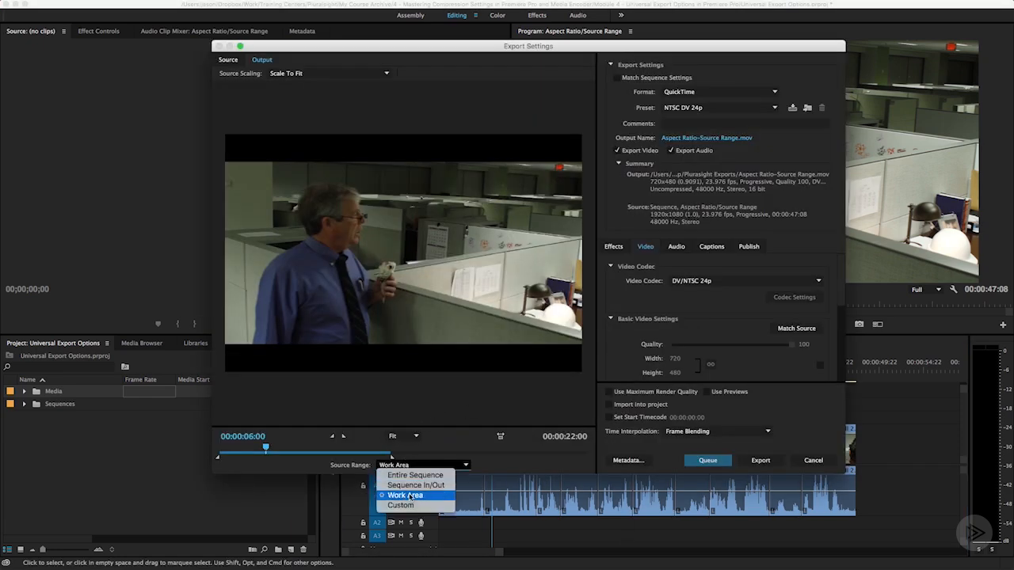
{"action": "left_click", "coordinate": [499, 473]}
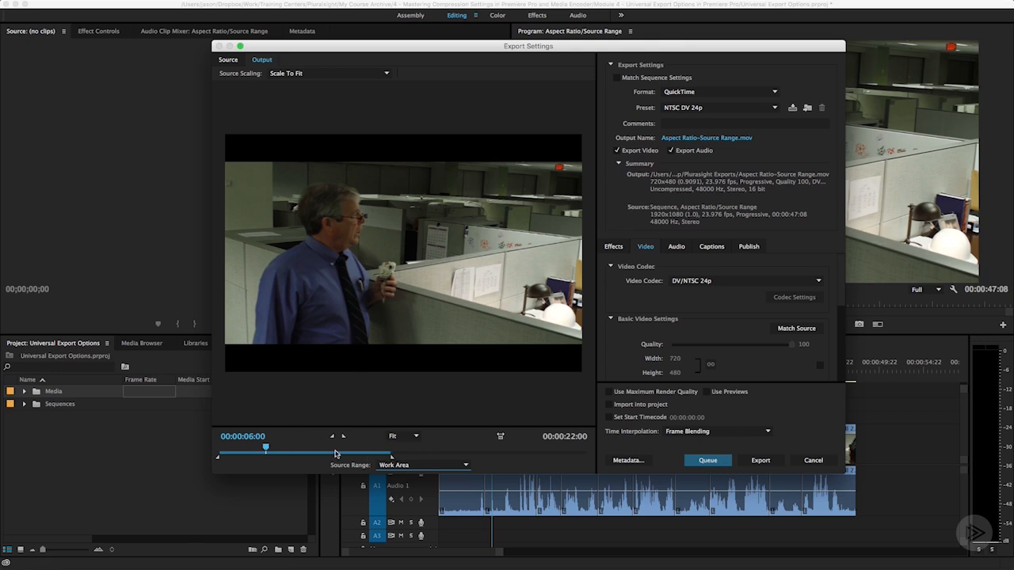
{"action": "left_click", "coordinate": [468, 468]}
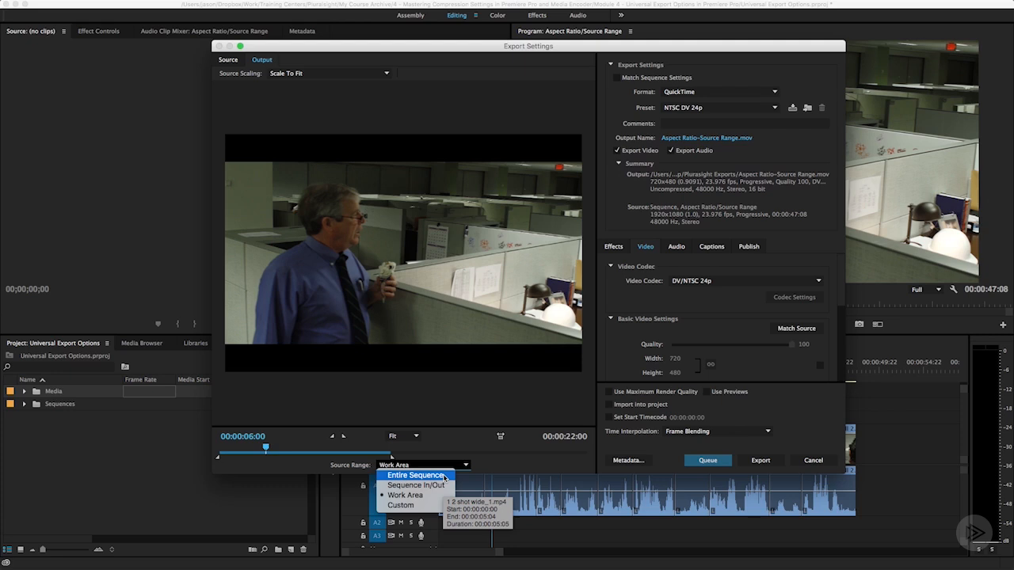
{"action": "left_click", "coordinate": [445, 476]}
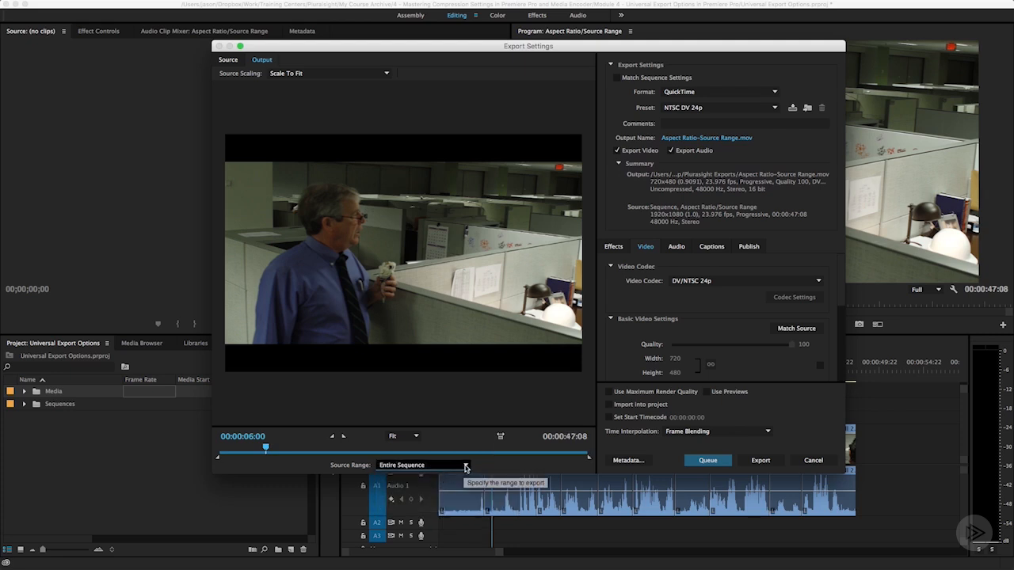
Set the source range to Custom and trim both ends to a middle portion about 15 seconds long
{"action": "left_click", "coordinate": [466, 468]}
{"action": "left_click", "coordinate": [432, 507]}
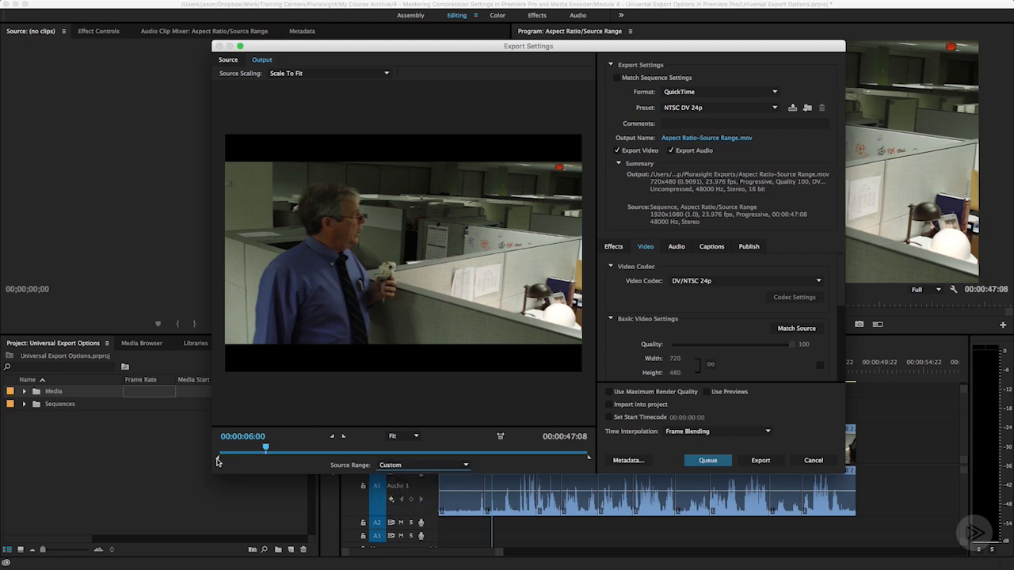
{"action": "left_click_drag", "start_coordinate": [218, 462], "coordinate": [356, 459]}
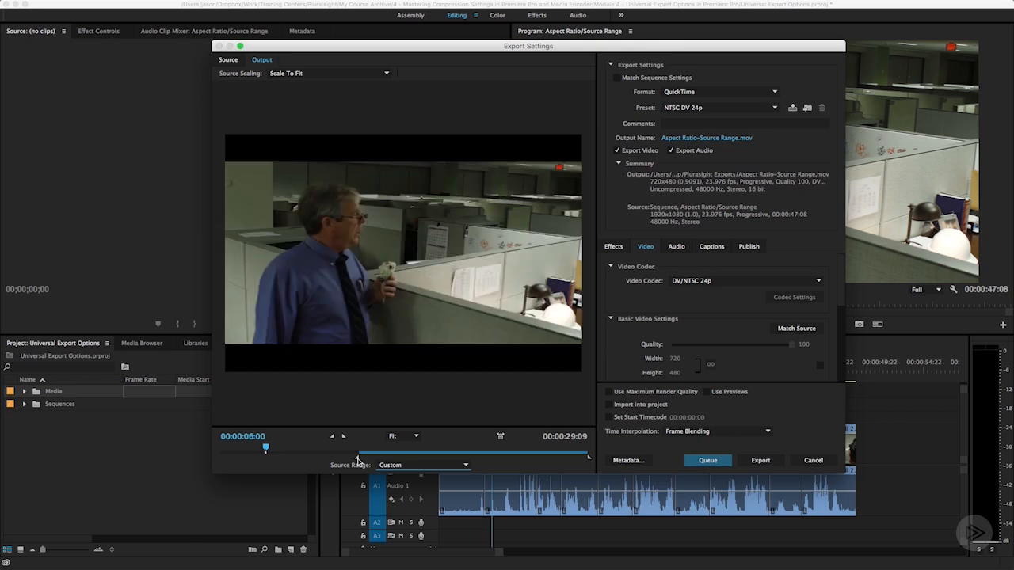
{"action": "left_click_drag", "start_coordinate": [589, 459], "coordinate": [477, 461]}
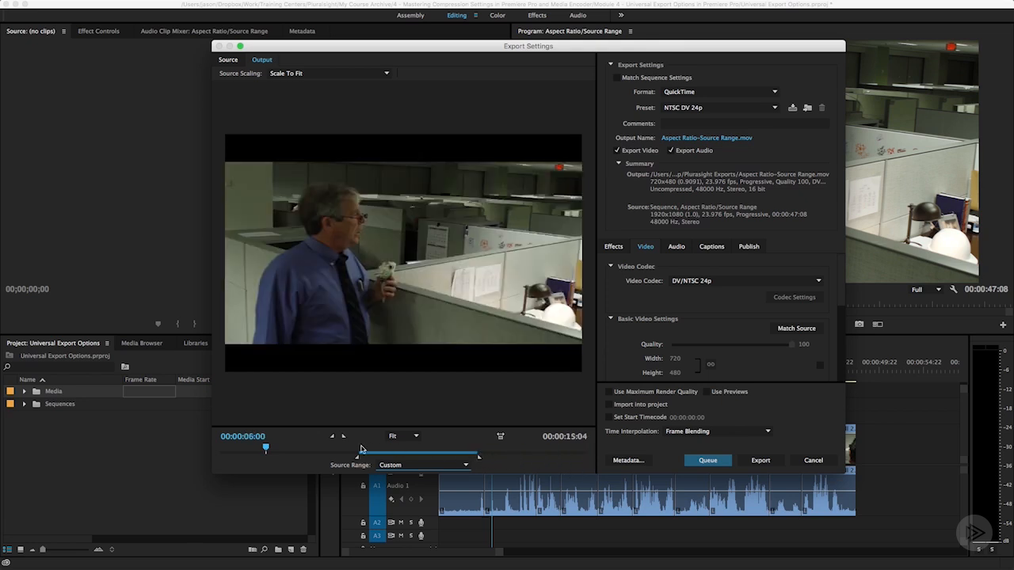